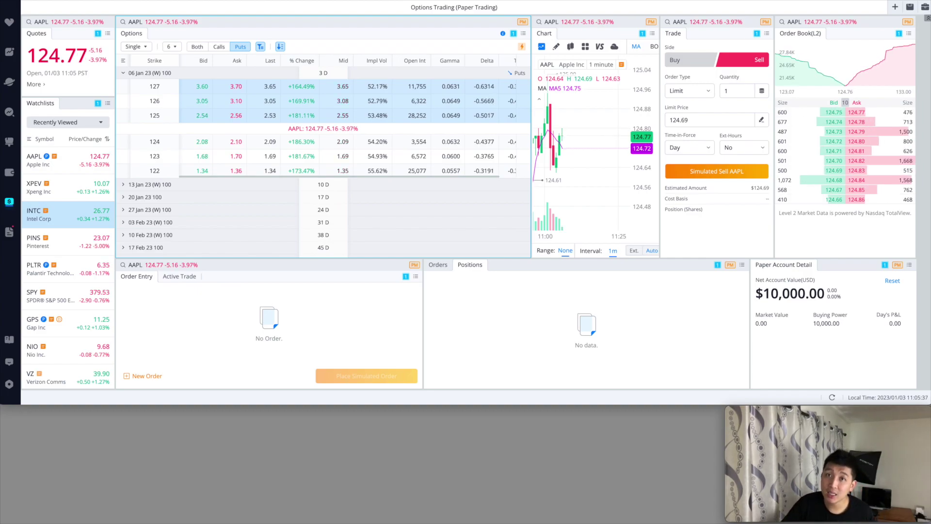
Bring the Chrome webull.com window forward and drag it off the right edge of the screen.
{"action": "key", "text": "super+Tab"}
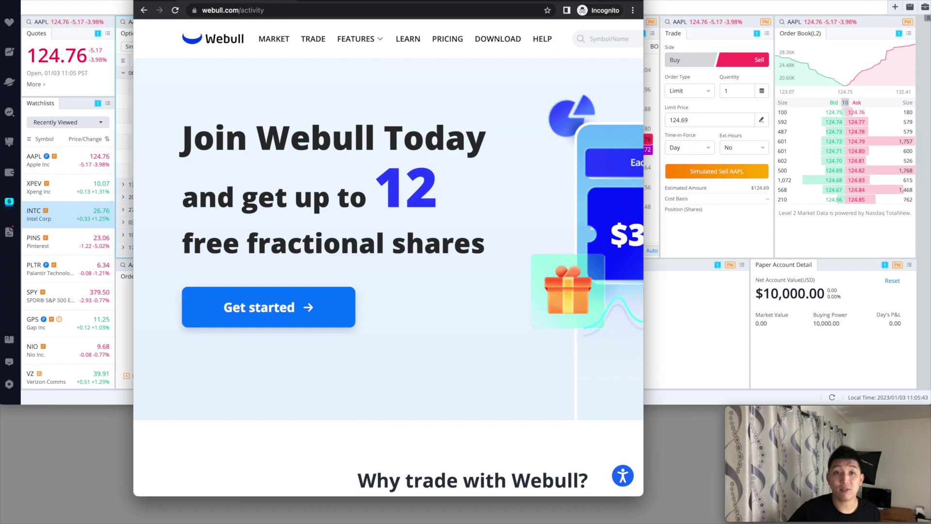
{"action": "left_click_drag", "start_coordinate": [347, 6], "coordinate": [930, 6]}
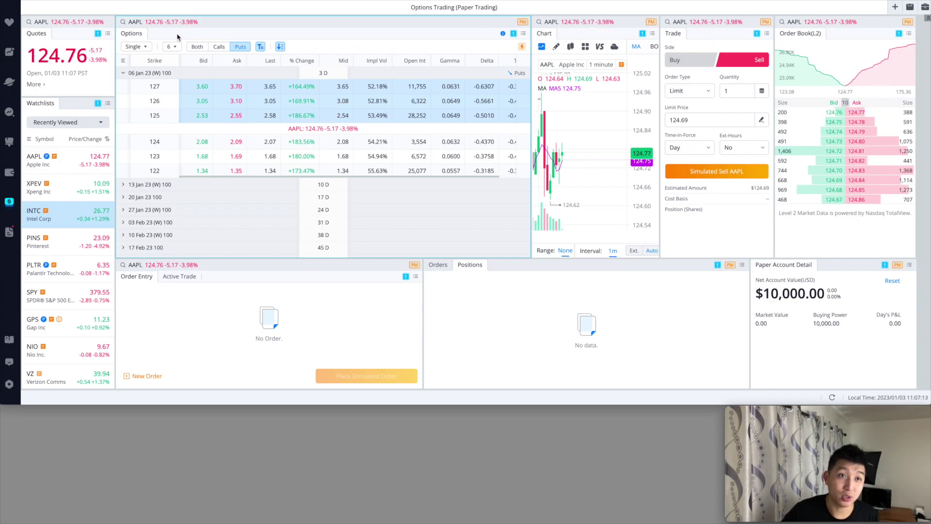
Make the AAPL symbol header in the Options panel editable to enter a new symbol.
{"action": "left_click", "coordinate": [140, 23]}
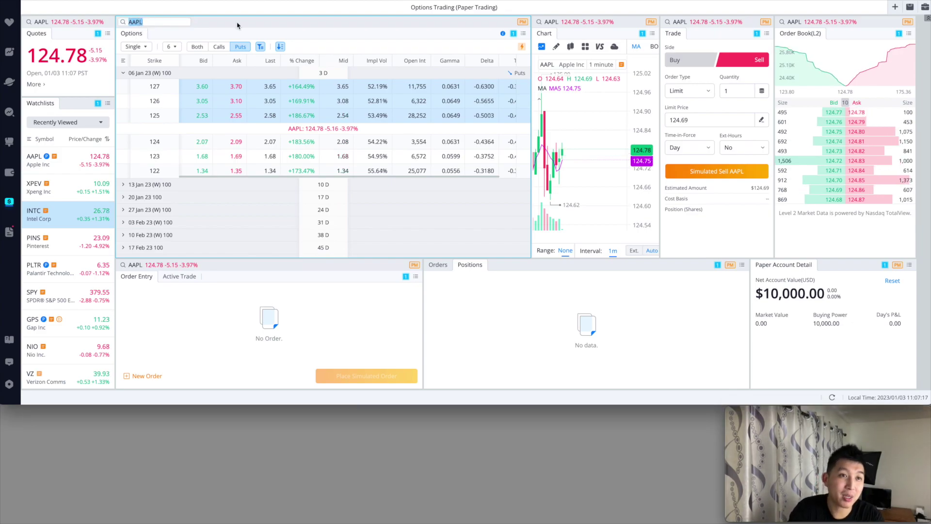
Search 'xpev' and switch the options chain to Xpeng Inc.
{"action": "type", "text": "xpev"}
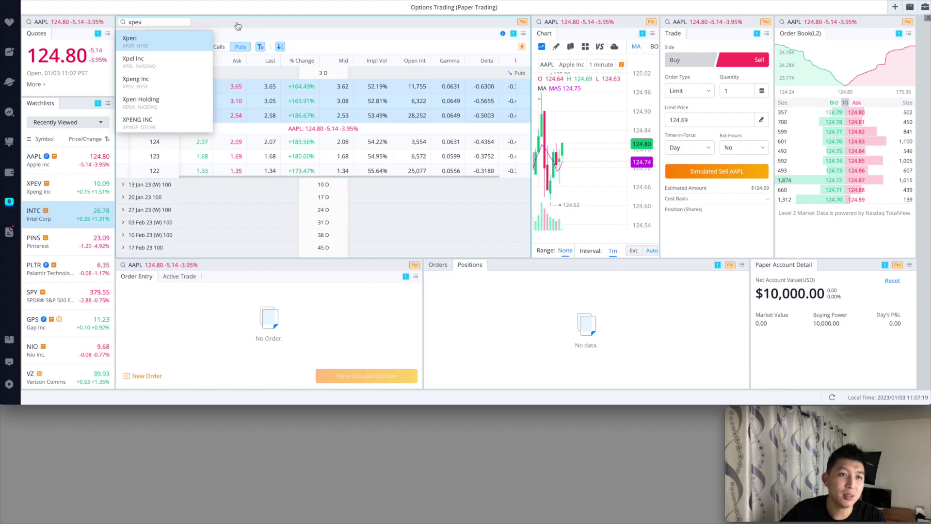
{"action": "key", "text": "Return"}
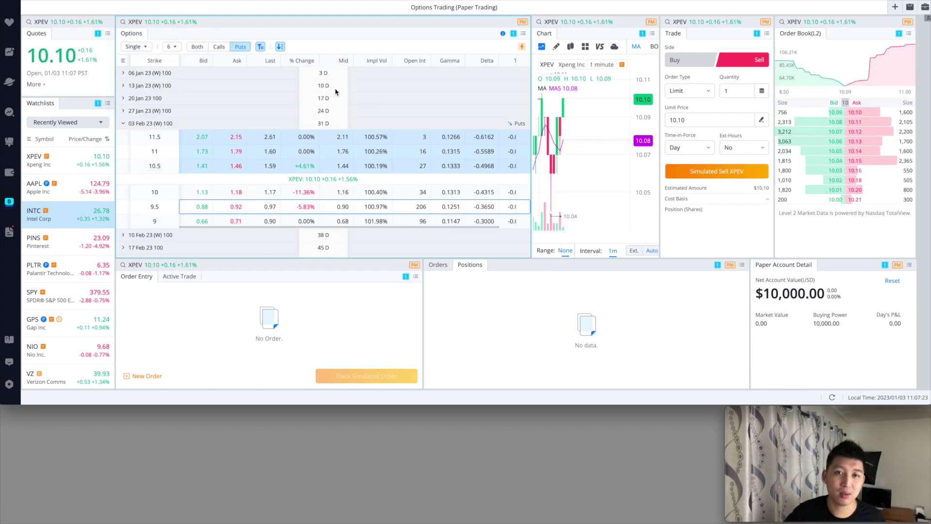
{"action": "scroll", "coordinate": [335, 92], "scroll_direction": "down", "scroll_amount": 1}
{"action": "scroll", "coordinate": [325, 94], "scroll_direction": "up", "scroll_amount": 1}
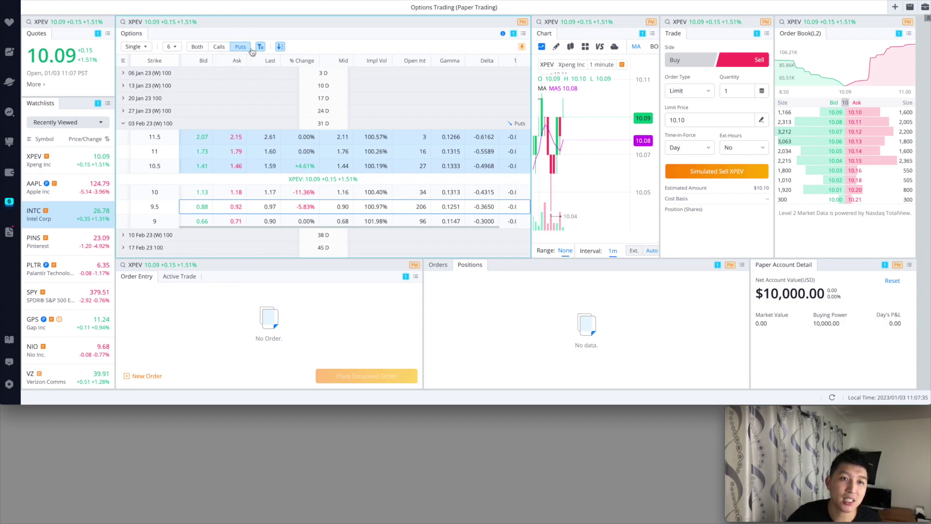
Collapse and re-expand the 03 Feb 23 expiry row to show its put strikes.
{"action": "left_click", "coordinate": [123, 124]}
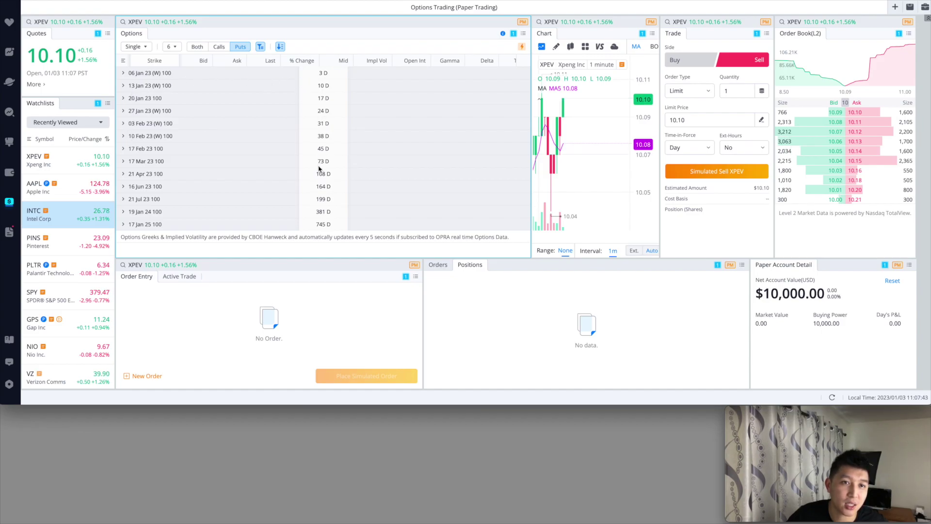
{"action": "left_click", "coordinate": [123, 125]}
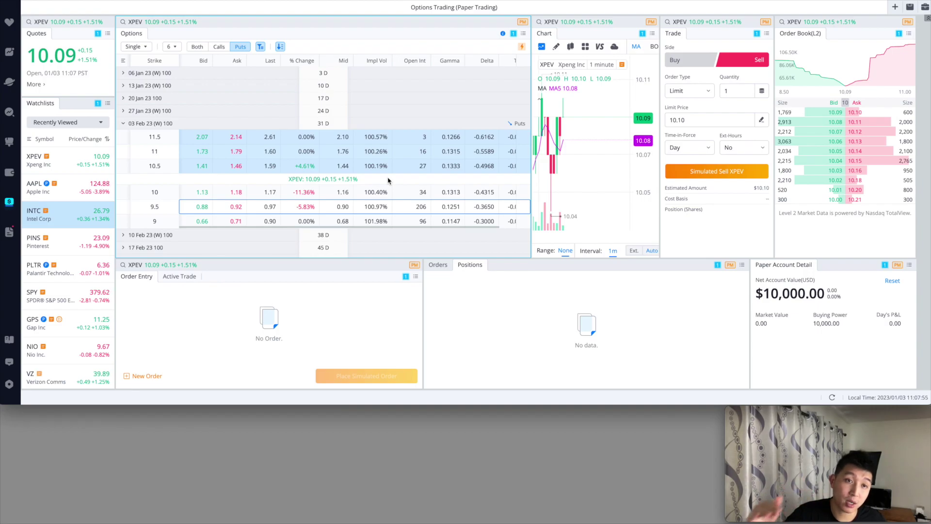
{"action": "scroll", "coordinate": [376, 180], "scroll_direction": "down", "scroll_amount": 1}
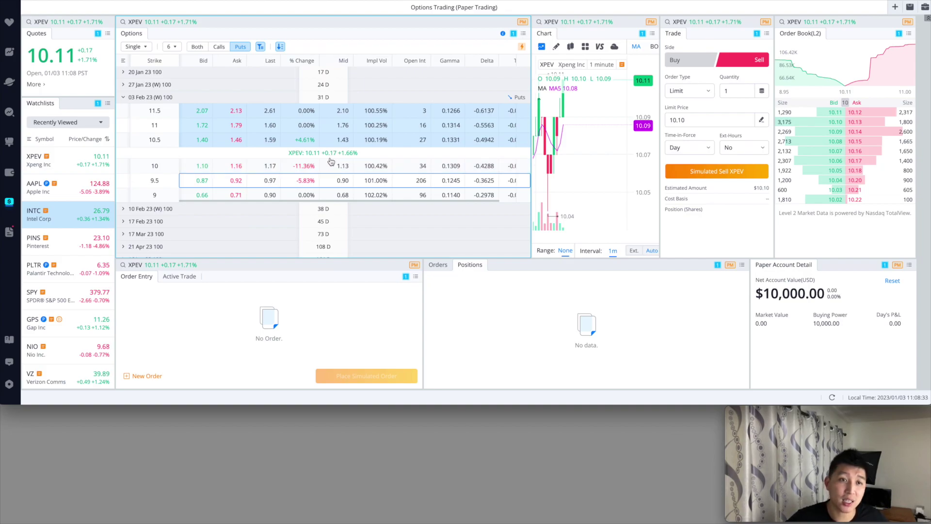
{"action": "scroll", "coordinate": [339, 165], "scroll_direction": "down", "scroll_amount": 1}
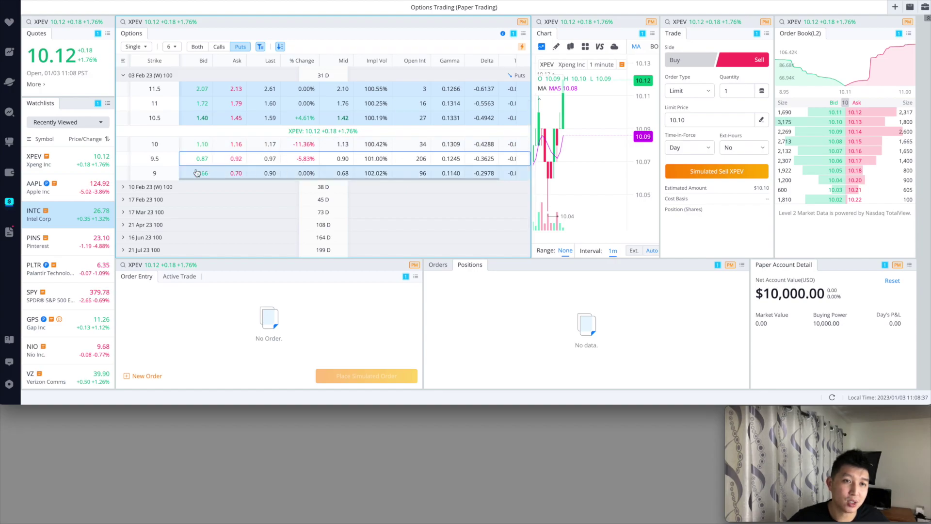
{"action": "left_click", "coordinate": [283, 174]}
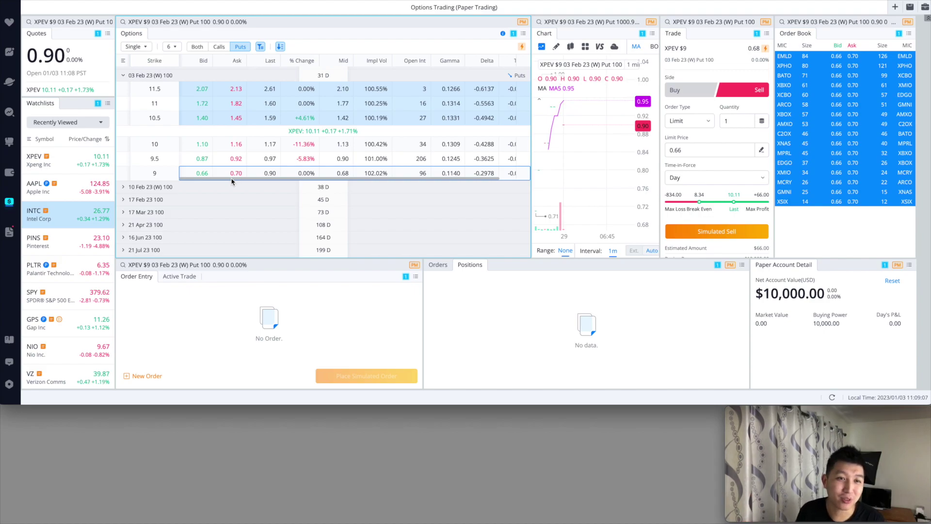
Select the 9 strike under 03 Feb 23 to load the XPEV $9 Put sell ticket.
{"action": "left_click", "coordinate": [279, 175]}
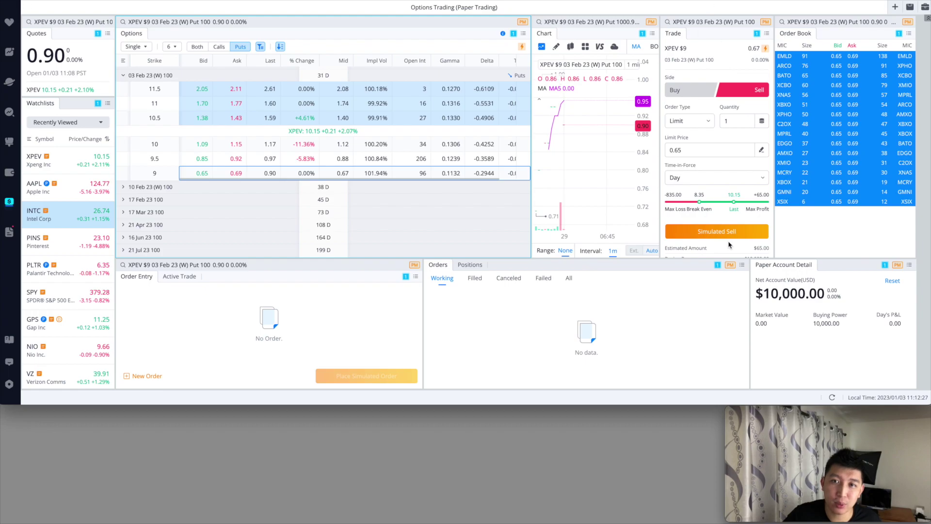
Sell one XPEV $9 put at market, then view its 0.670 fill under Filled orders.
{"action": "left_click", "coordinate": [707, 122]}
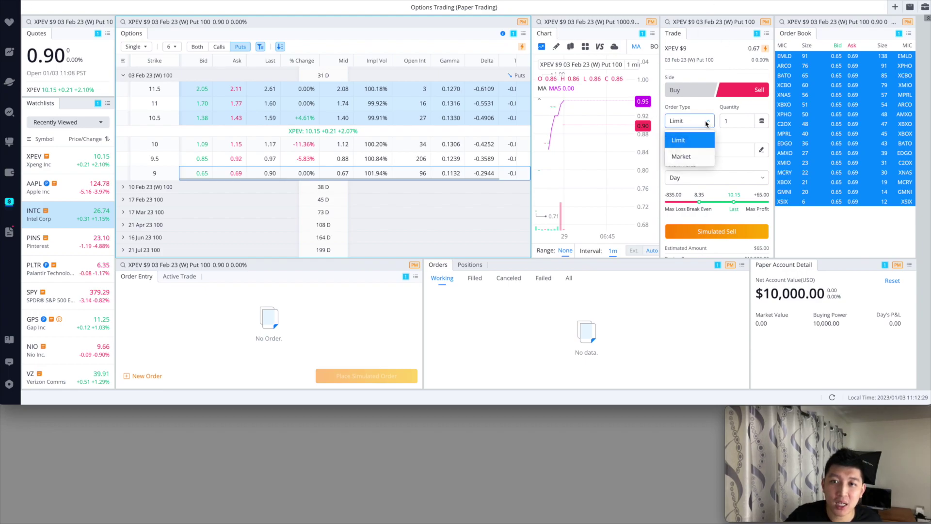
{"action": "left_click", "coordinate": [692, 158]}
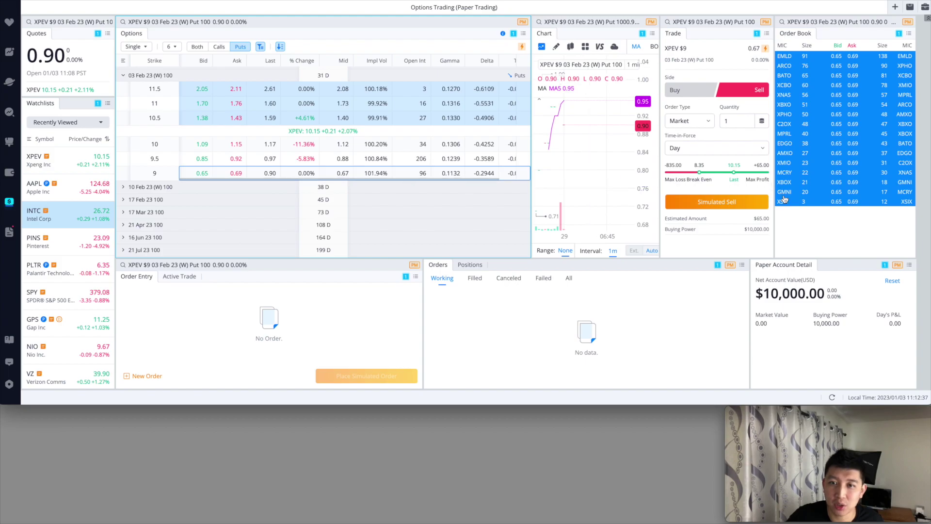
{"action": "left_click", "coordinate": [725, 203]}
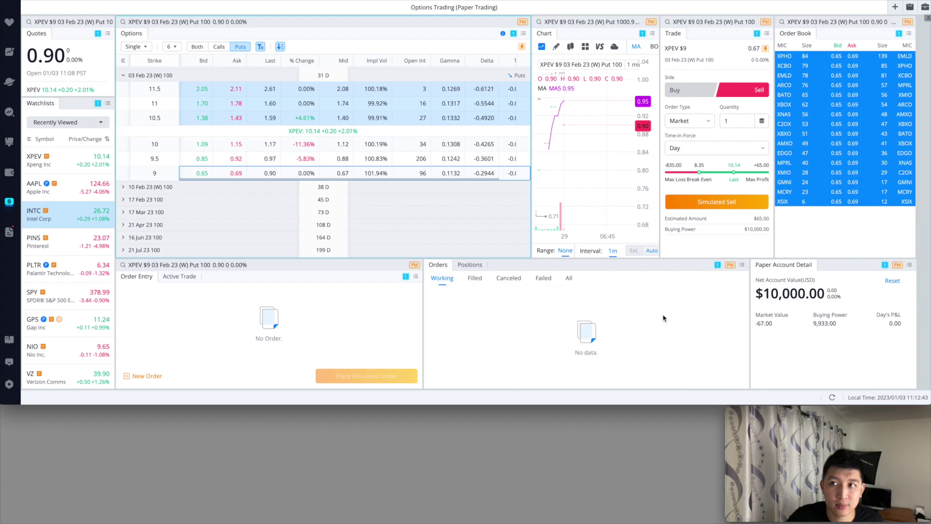
{"action": "left_click", "coordinate": [476, 280]}
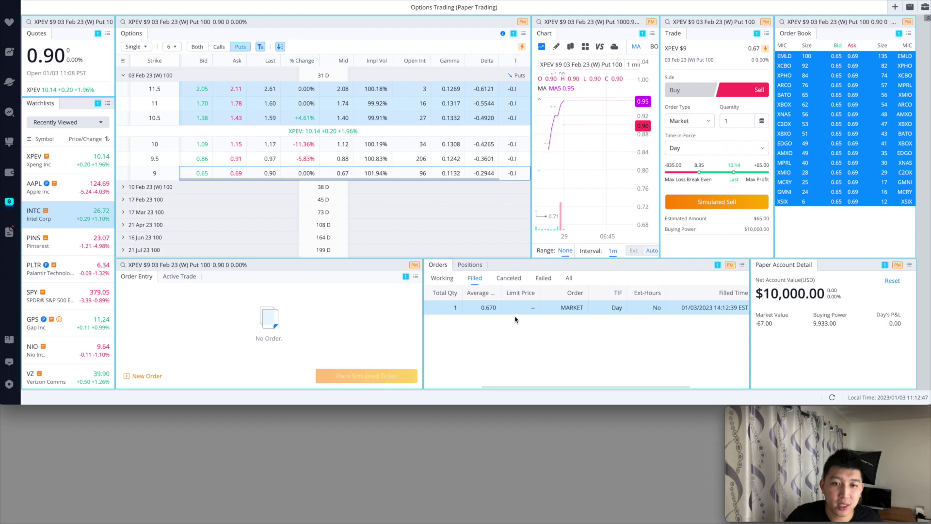
{"action": "scroll", "coordinate": [481, 312], "scroll_direction": "left", "scroll_amount": 3}
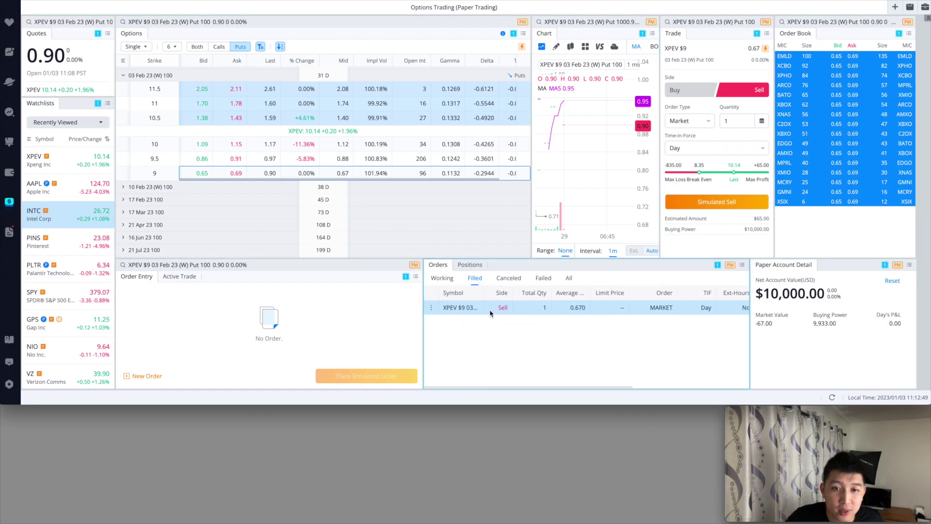
{"action": "scroll", "coordinate": [558, 313], "scroll_direction": "right", "scroll_amount": 3}
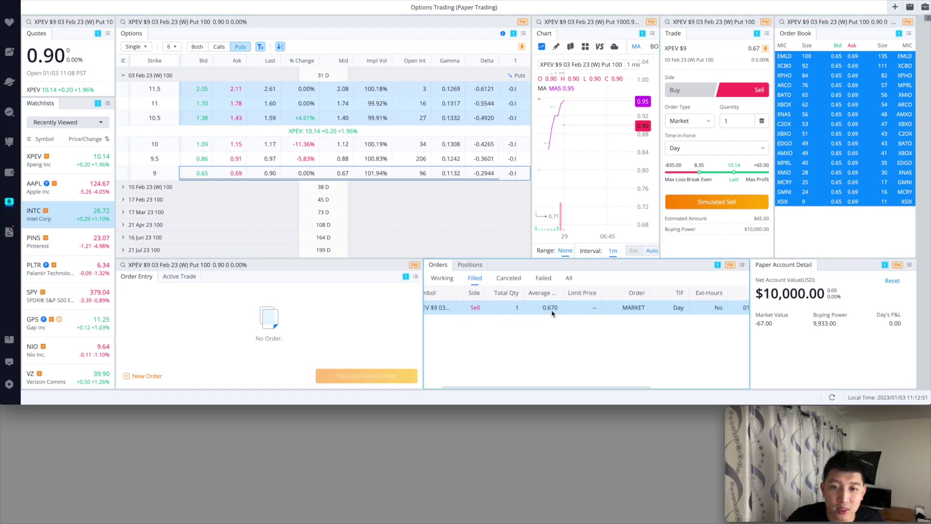
{"action": "scroll", "coordinate": [552, 314], "scroll_direction": "right", "scroll_amount": 2}
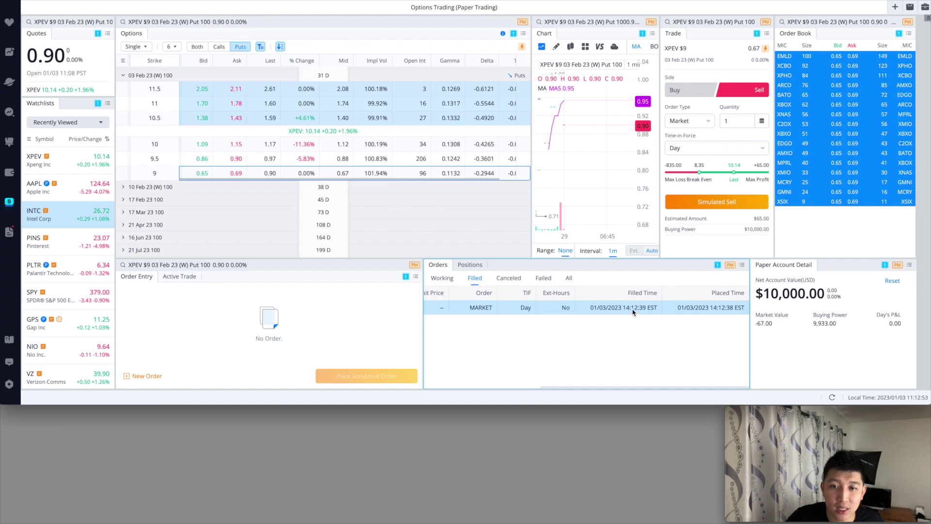
{"action": "scroll", "coordinate": [640, 313], "scroll_direction": "left", "scroll_amount": 3}
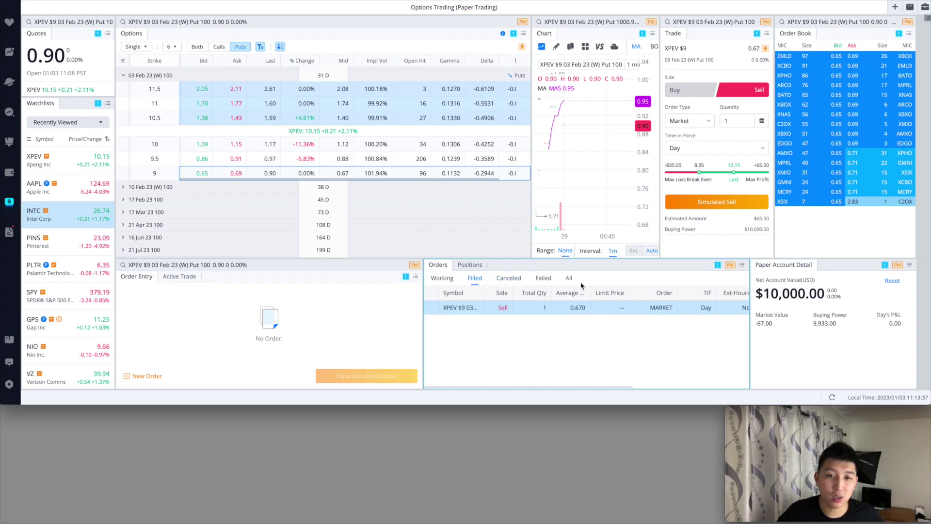
Show Positions and scroll across the short XPEV $9 put's P&L, average price and type.
{"action": "left_click", "coordinate": [469, 265]}
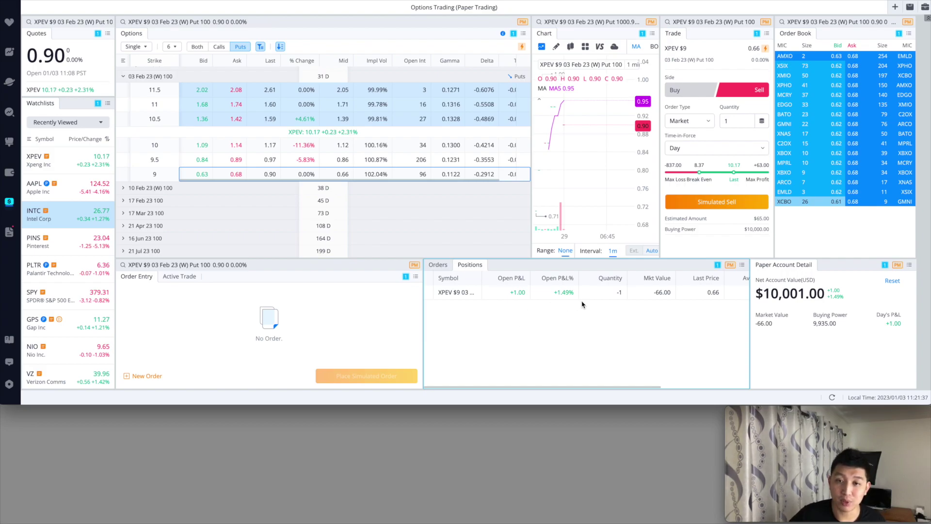
{"action": "scroll", "coordinate": [583, 306], "scroll_direction": "right", "scroll_amount": 5}
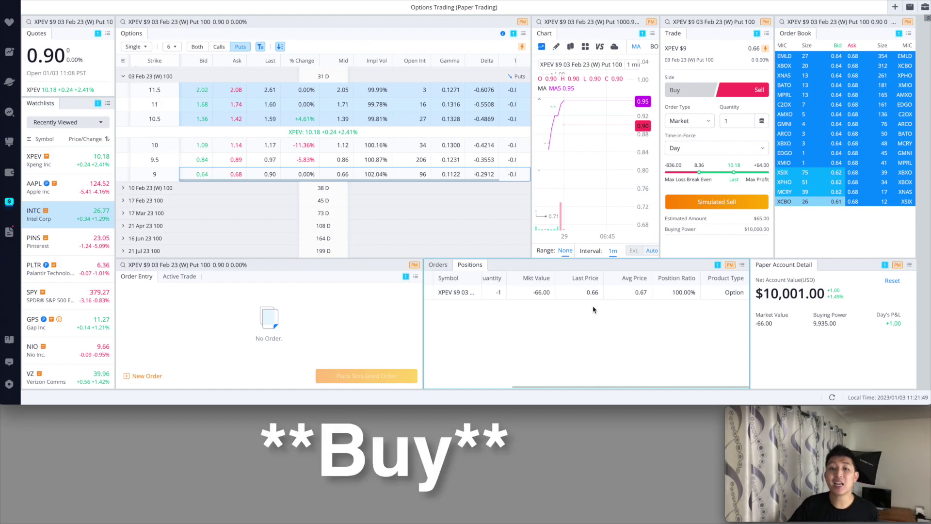
{"action": "scroll", "coordinate": [594, 310], "scroll_direction": "left", "scroll_amount": 5}
{"action": "scroll", "coordinate": [619, 310], "scroll_direction": "right", "scroll_amount": 5}
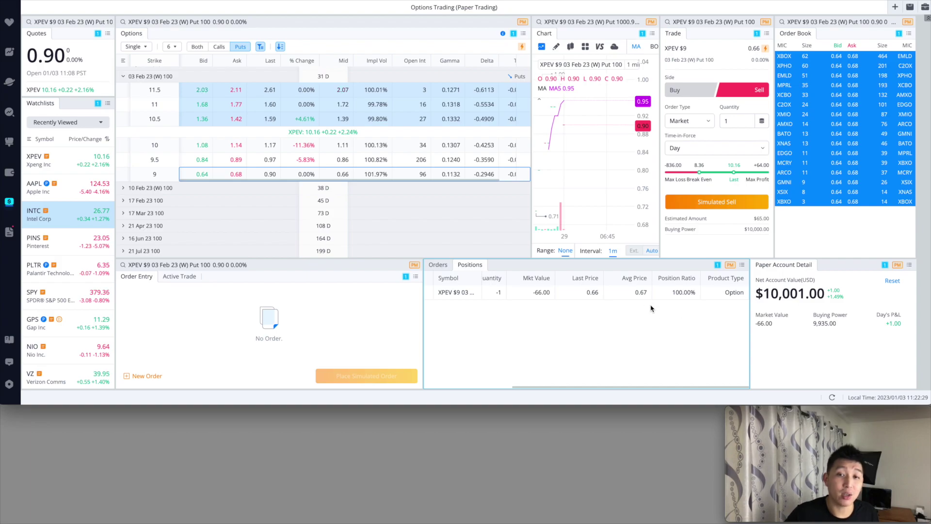
{"action": "scroll", "coordinate": [643, 298], "scroll_direction": "left", "scroll_amount": 3}
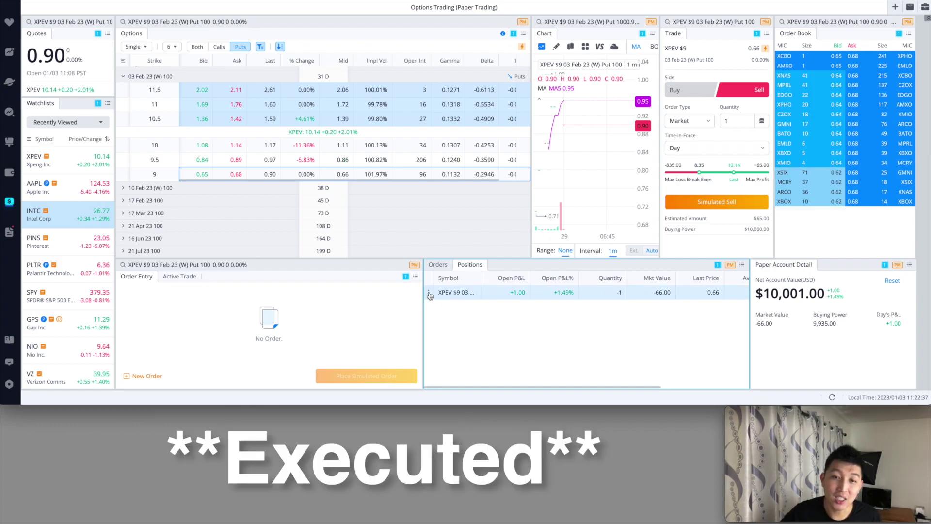
Set up and submit a Buy Limit order for one XPEV $9 put at 0.66.
{"action": "left_click", "coordinate": [531, 297]}
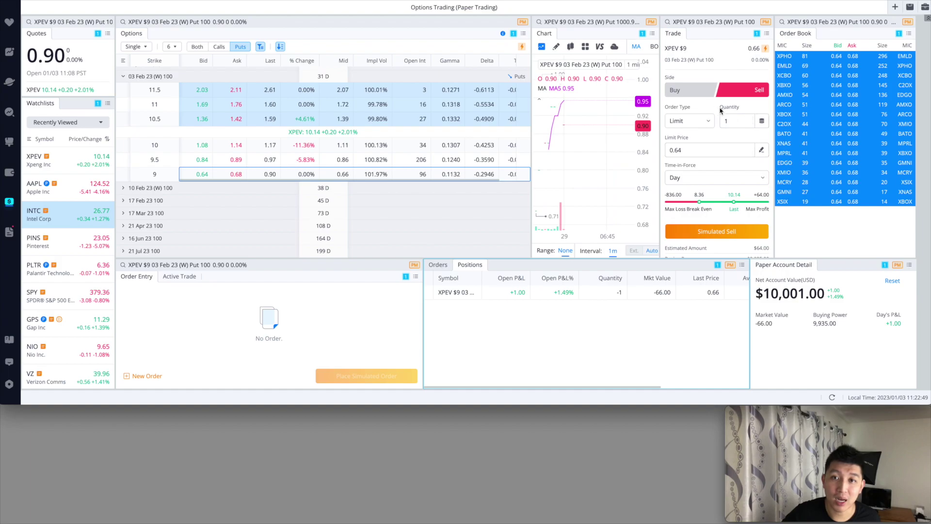
{"action": "left_click", "coordinate": [688, 90]}
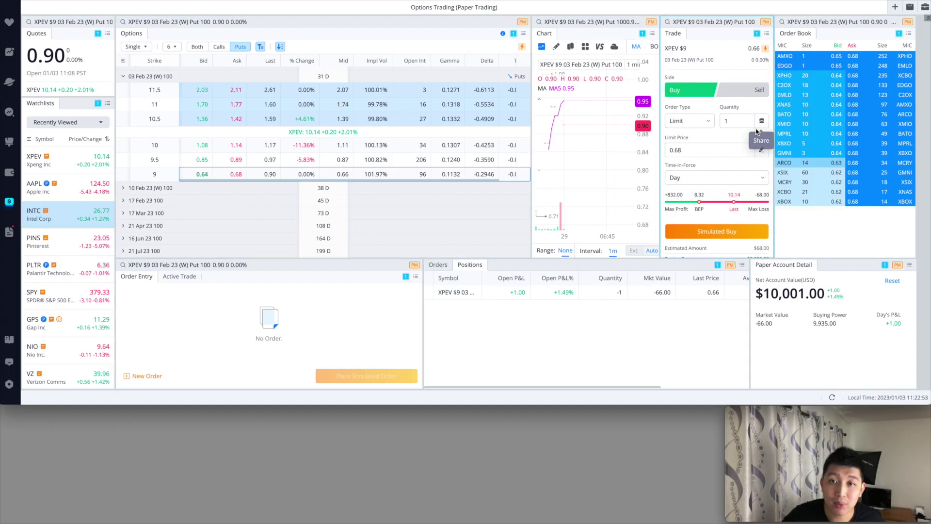
{"action": "left_click", "coordinate": [750, 154]}
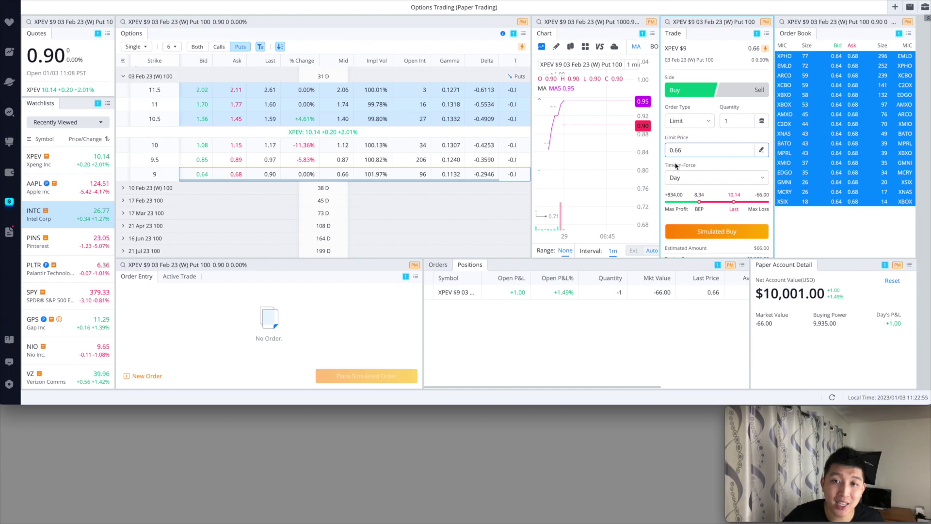
{"action": "scroll", "coordinate": [706, 301], "scroll_direction": "right", "scroll_amount": 3}
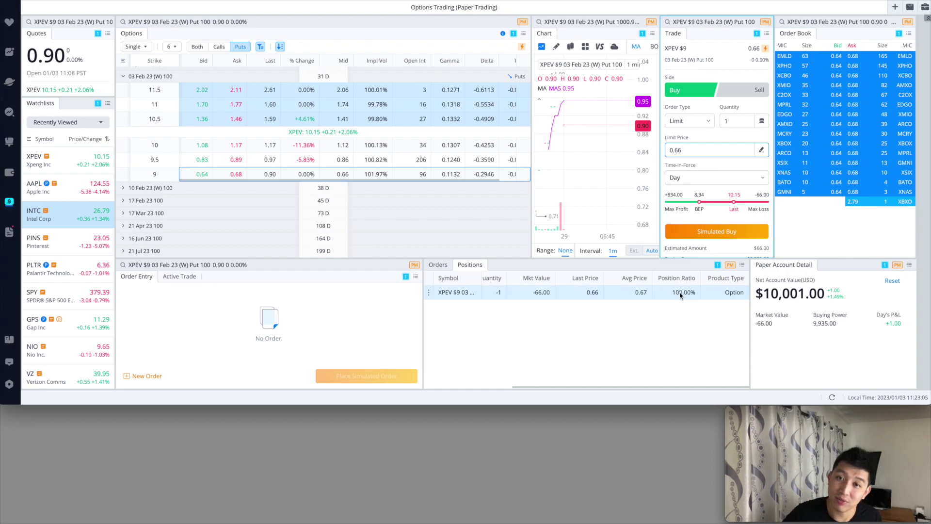
{"action": "scroll", "coordinate": [681, 295], "scroll_direction": "left", "scroll_amount": 5}
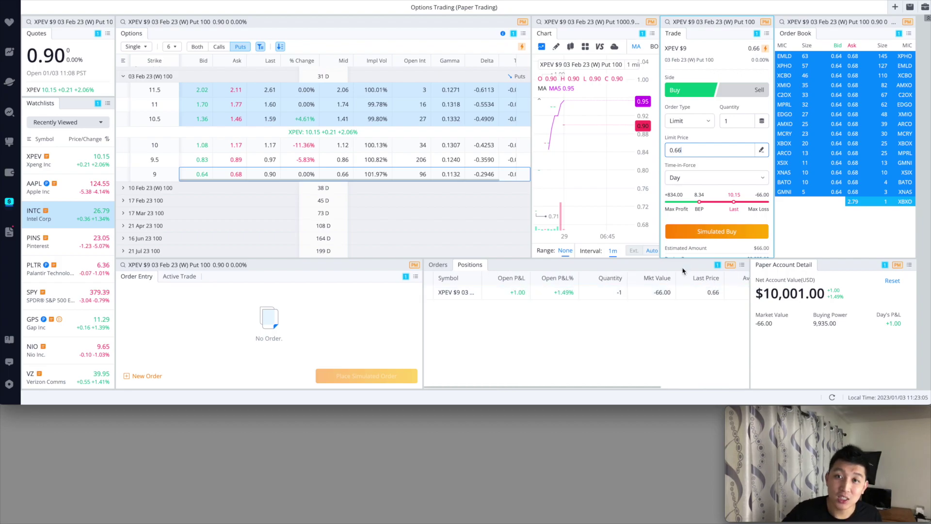
{"action": "left_click", "coordinate": [708, 233]}
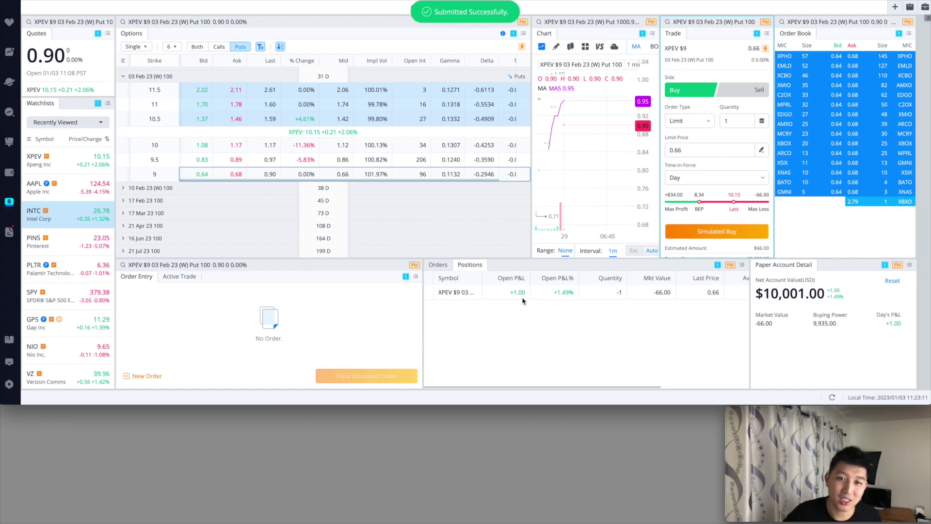
Show Working orders to see the pending 1-contract XPEV put Buy LIMIT at 0.660, Day.
{"action": "left_click", "coordinate": [438, 265]}
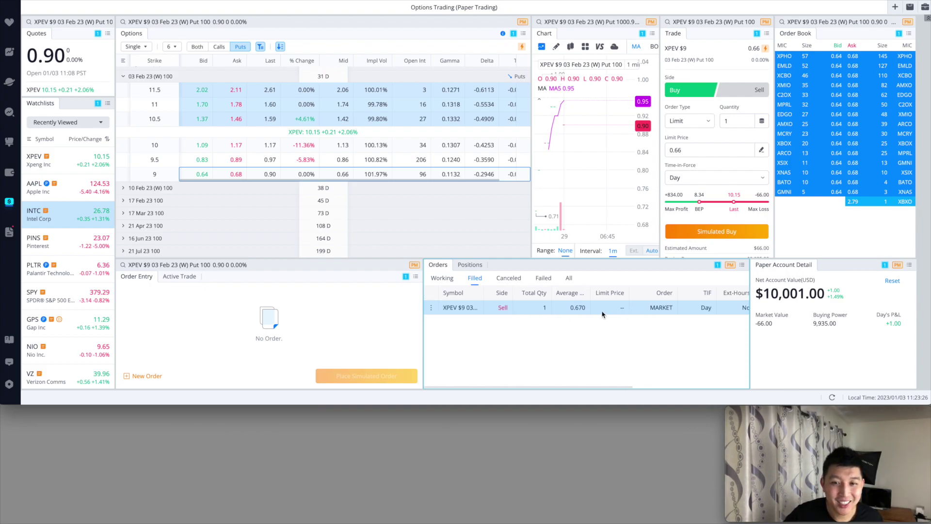
{"action": "left_click", "coordinate": [442, 278]}
{"action": "scroll", "coordinate": [624, 313], "scroll_direction": "right", "scroll_amount": 3}
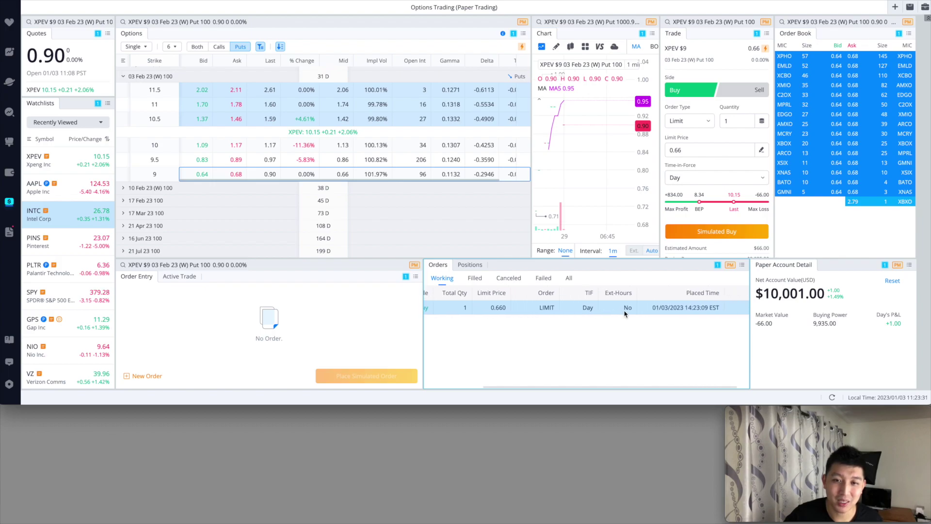
{"action": "scroll", "coordinate": [599, 313], "scroll_direction": "left", "scroll_amount": 3}
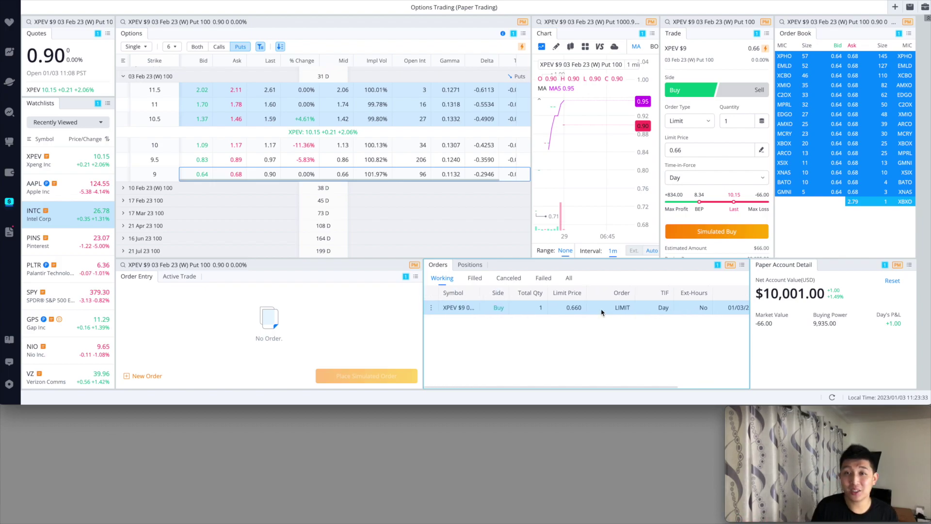